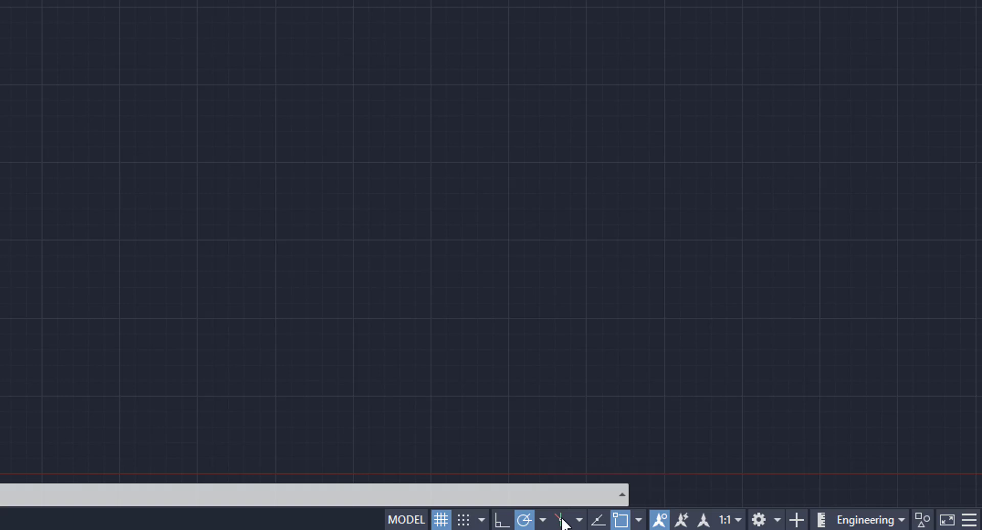
Turn isometric drafting on, off, then back on so the grid follows the left isoplane
click(561, 521)
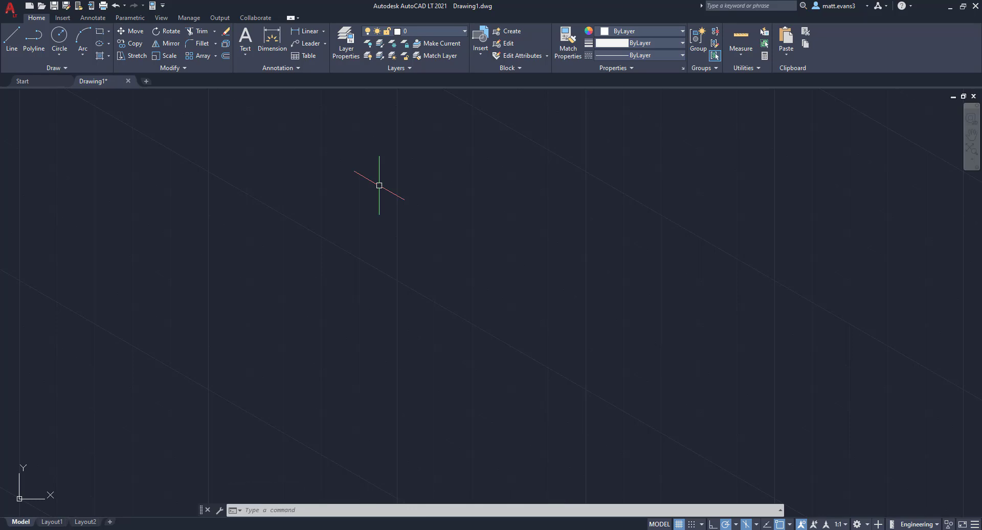
click(746, 524)
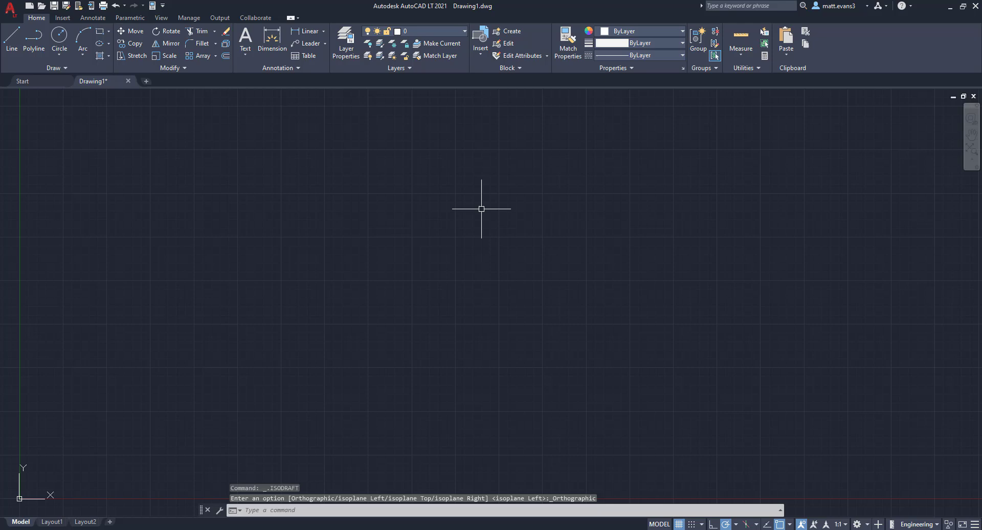
click(747, 524)
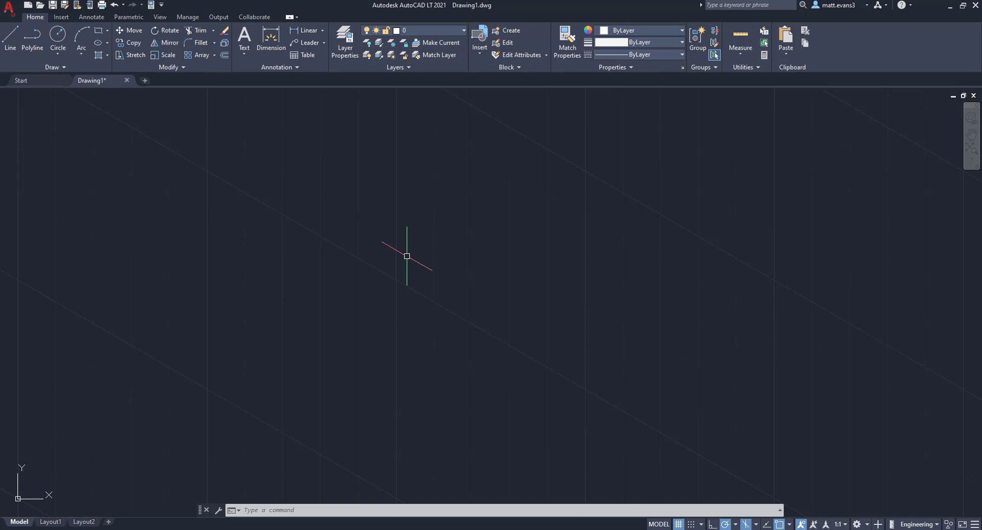
Draw one trial line sloping down at 330°, end it, and switch polar tracking off
click(12, 37)
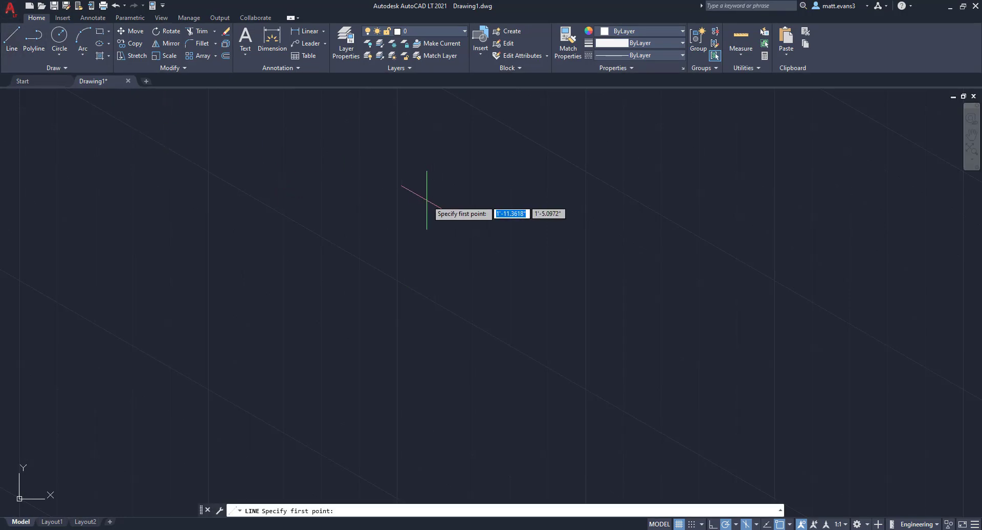
click(427, 195)
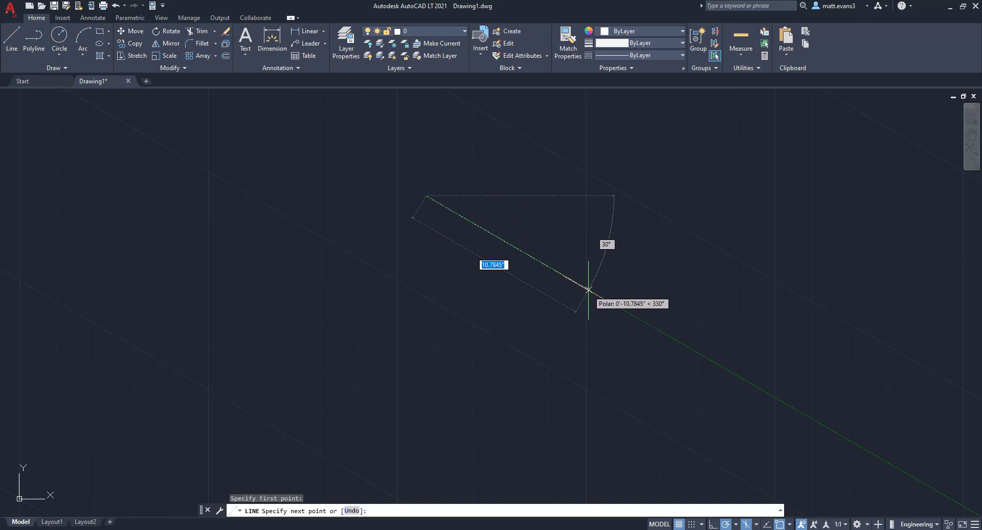
click(564, 276)
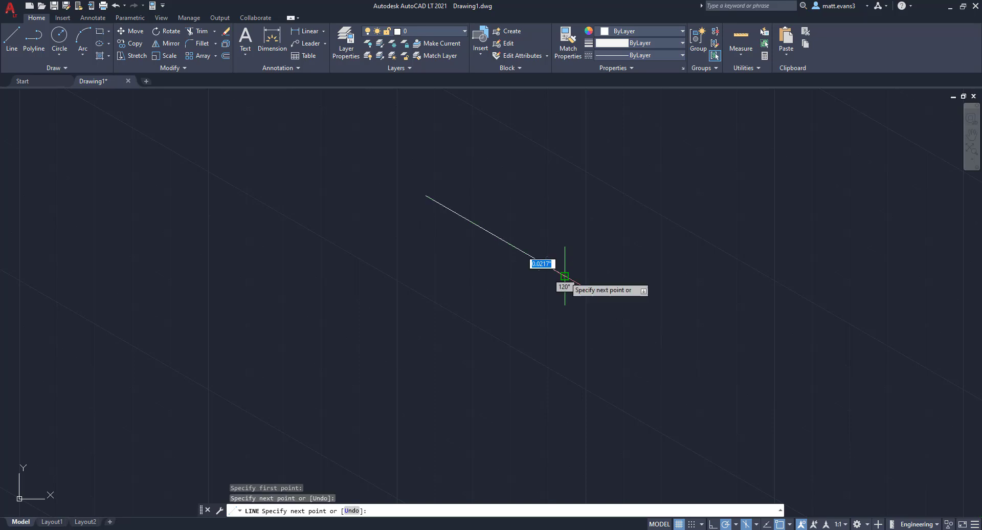
right_click(565, 274)
click(583, 294)
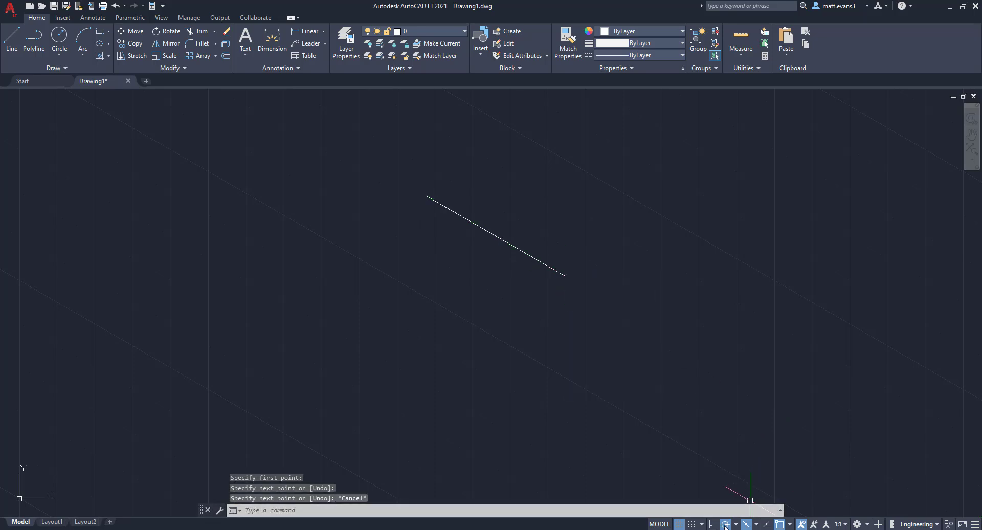
key(F10)
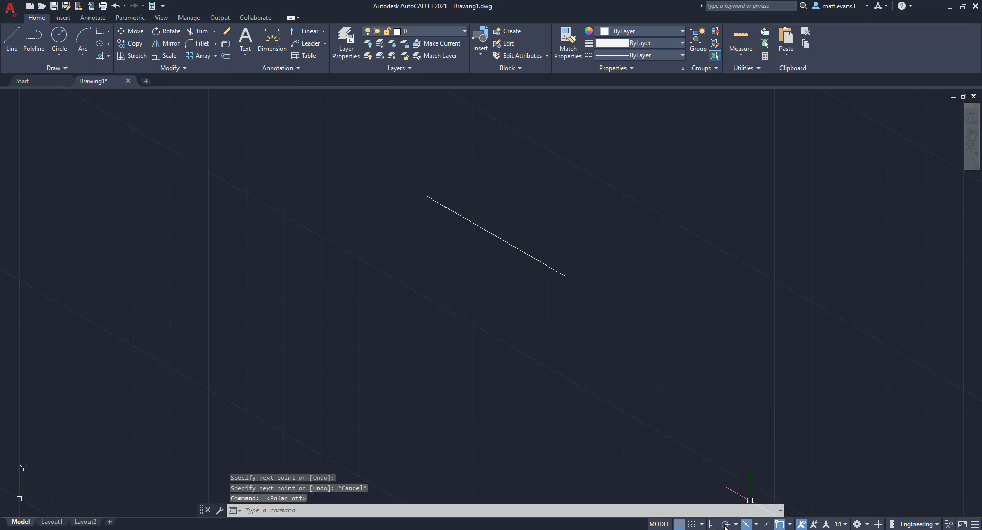
Draw a second, steep trial line and end the line command
click(11, 37)
click(447, 293)
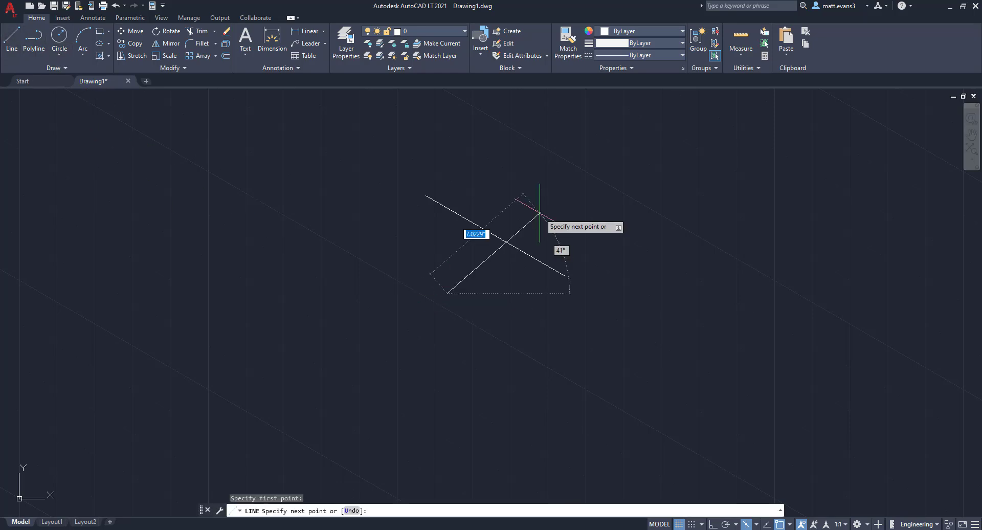
click(424, 144)
right_click(649, 298)
click(680, 316)
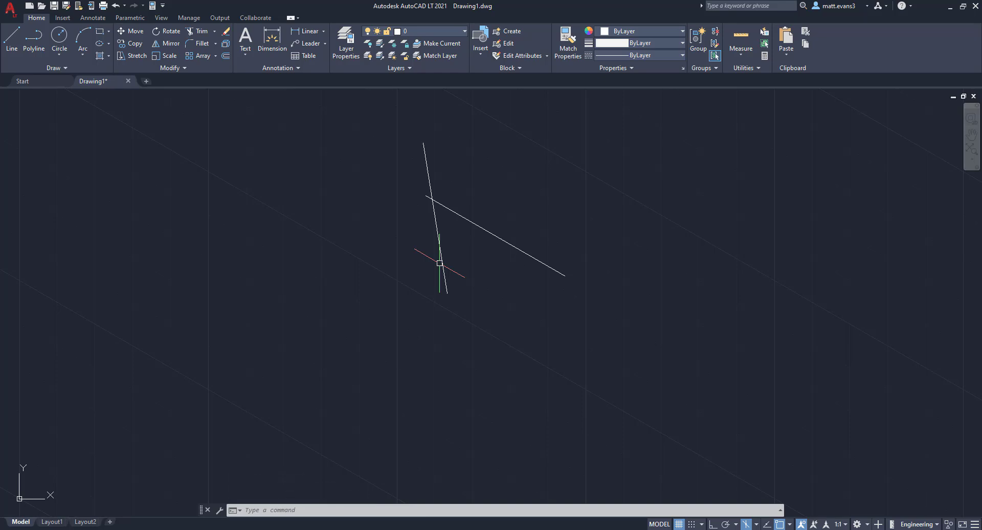
Delete the steep and diagonal trial lines, leaving the drawing empty for a new line
click(441, 258)
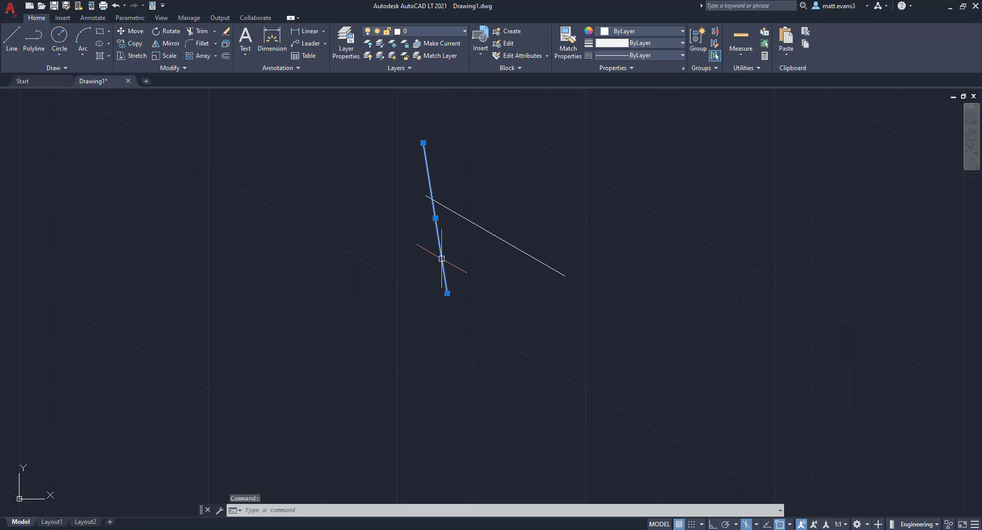
key(Delete)
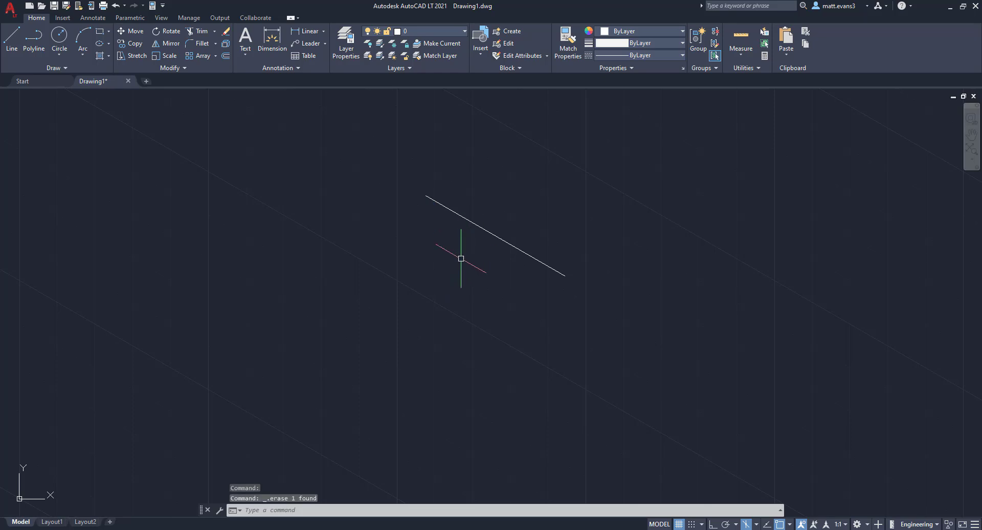
click(479, 227)
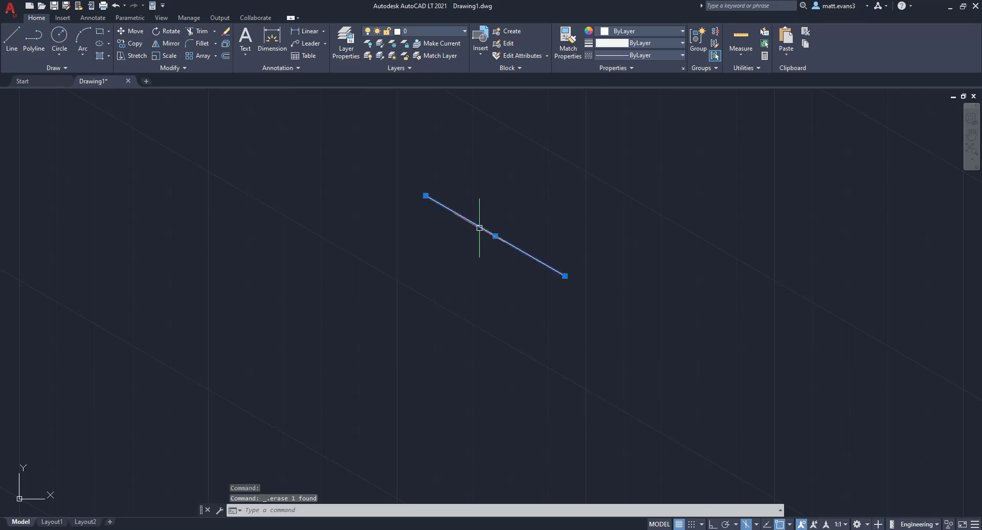
key(Delete)
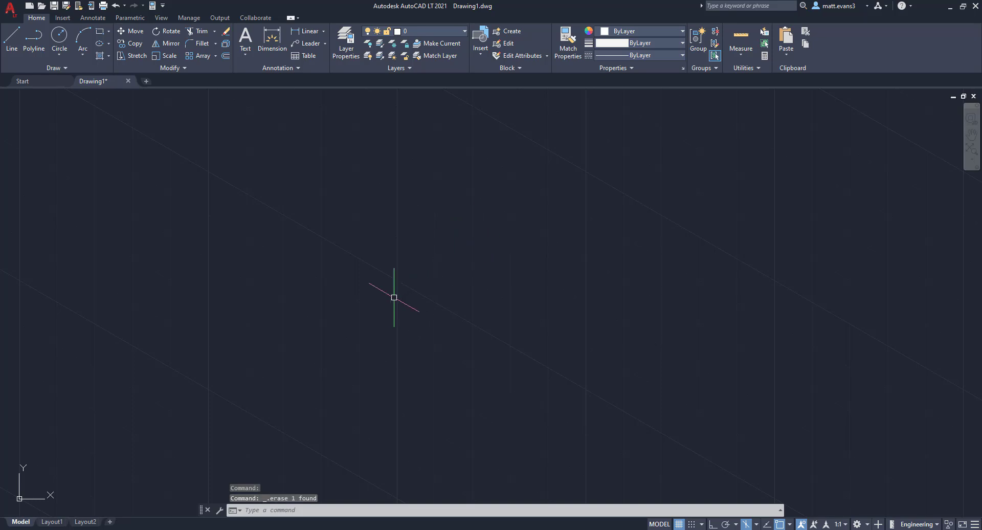
click(10, 45)
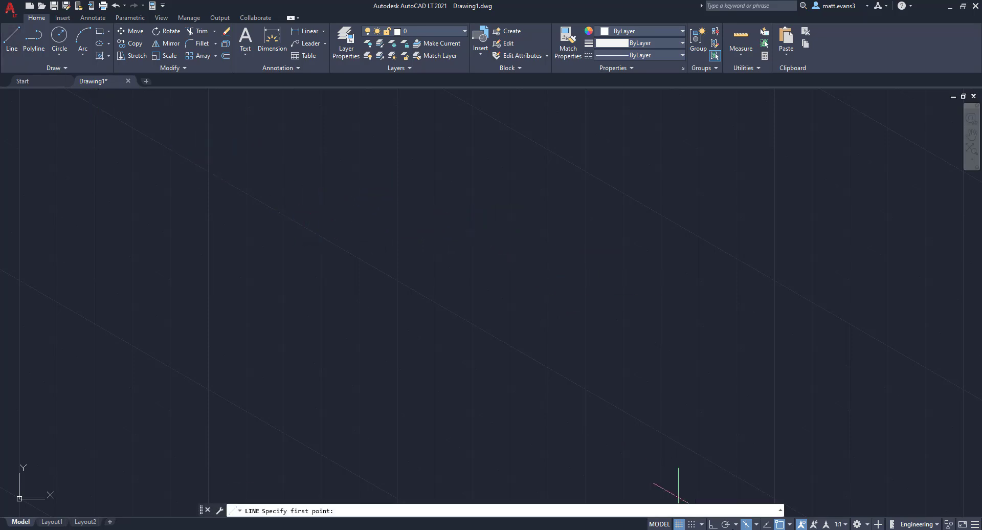
With polar tracking on, draw a closed face of four 10-inch edges along 330°, 270° and 150°
key(F10)
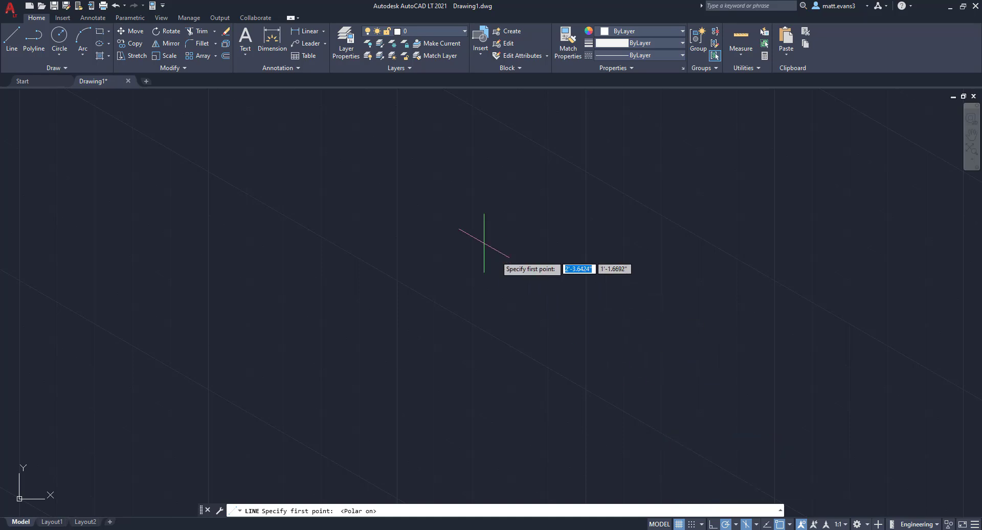
click(424, 180)
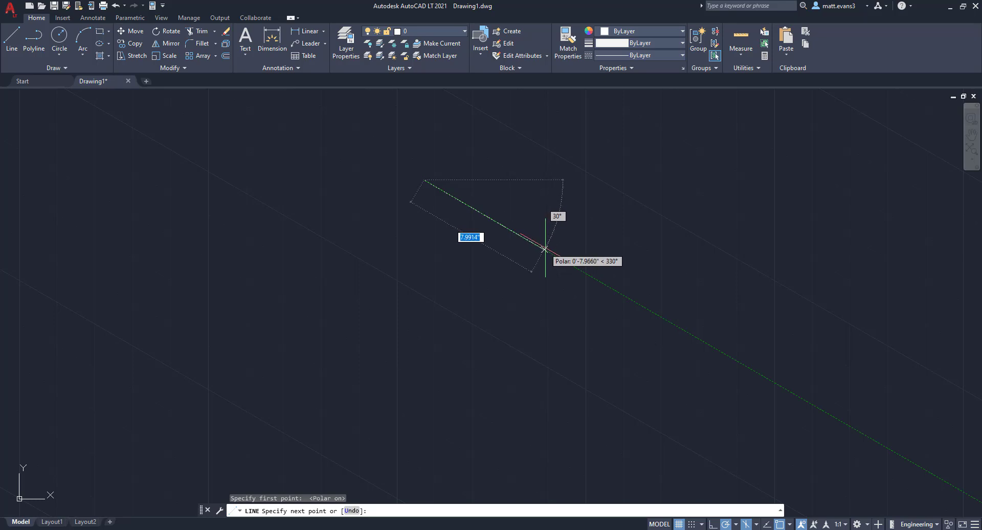
text(10)
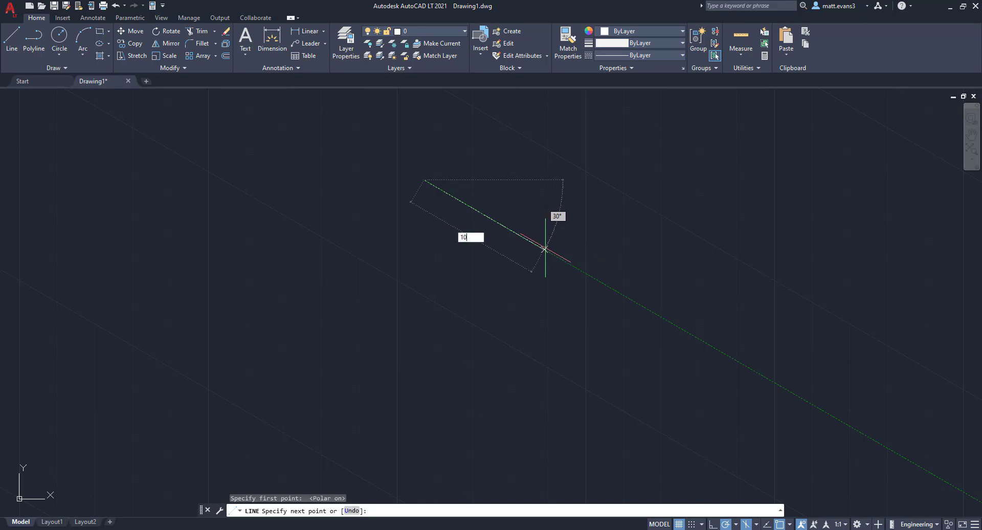
key(Return)
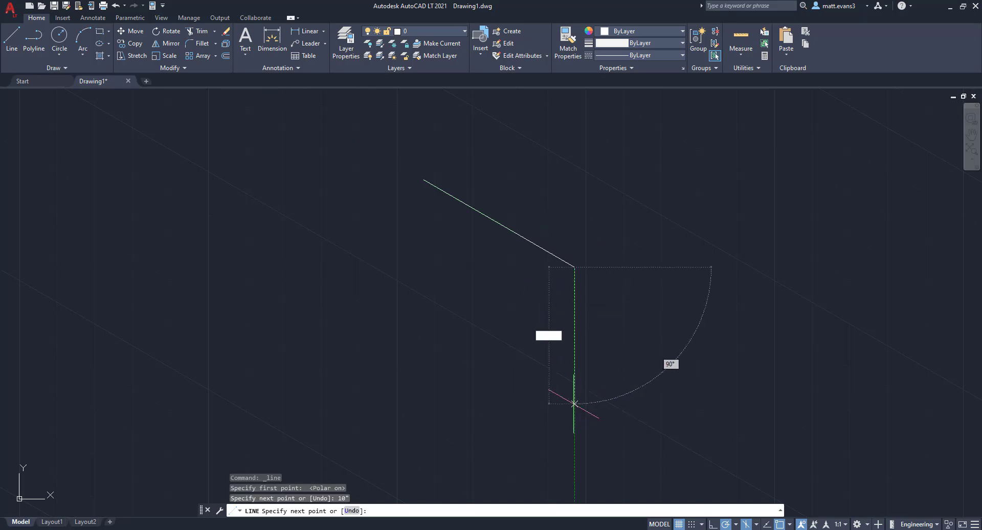
text(10)
key(Return)
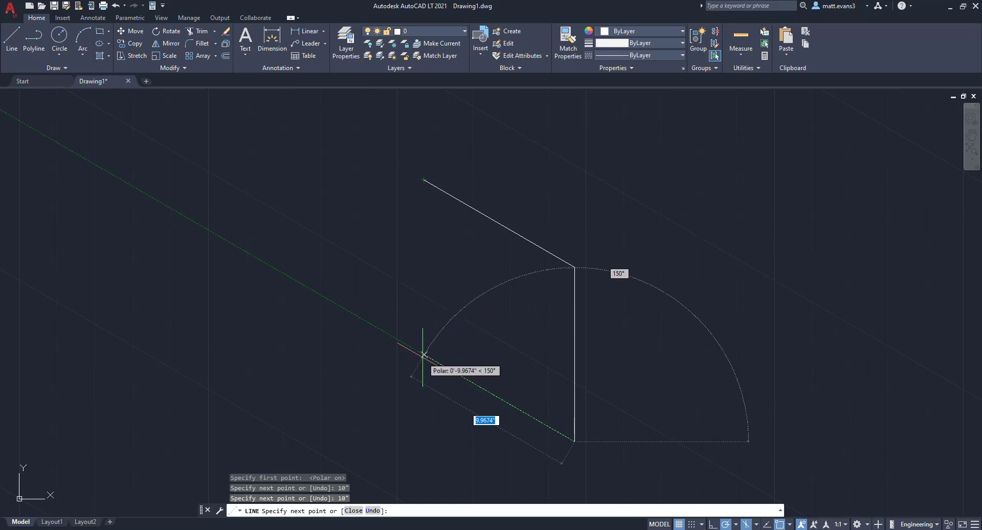
text(10)
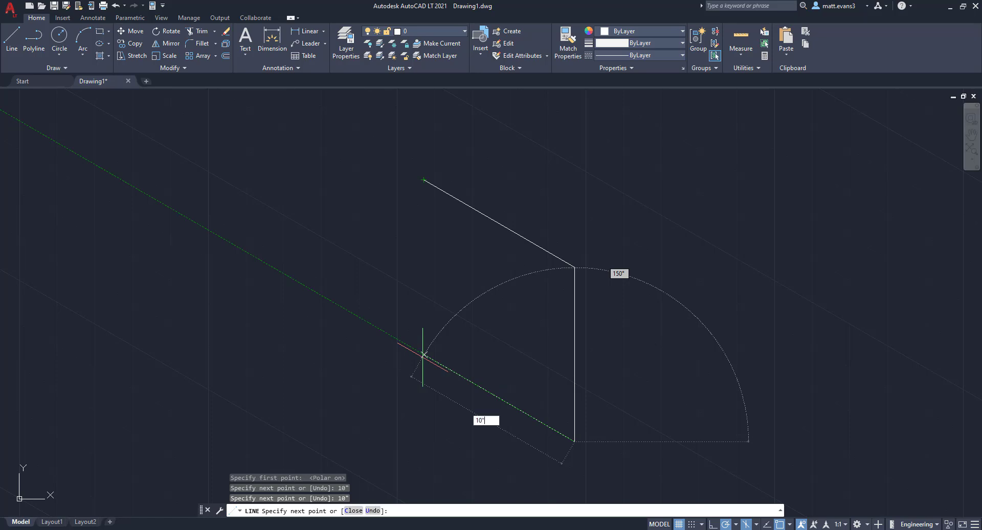
key(Return)
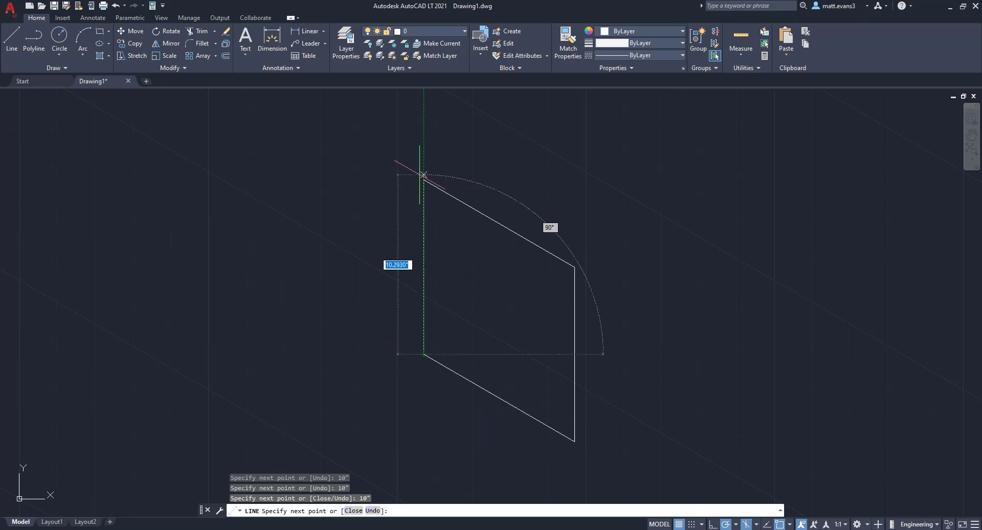
click(423, 175)
right_click(422, 183)
click(433, 201)
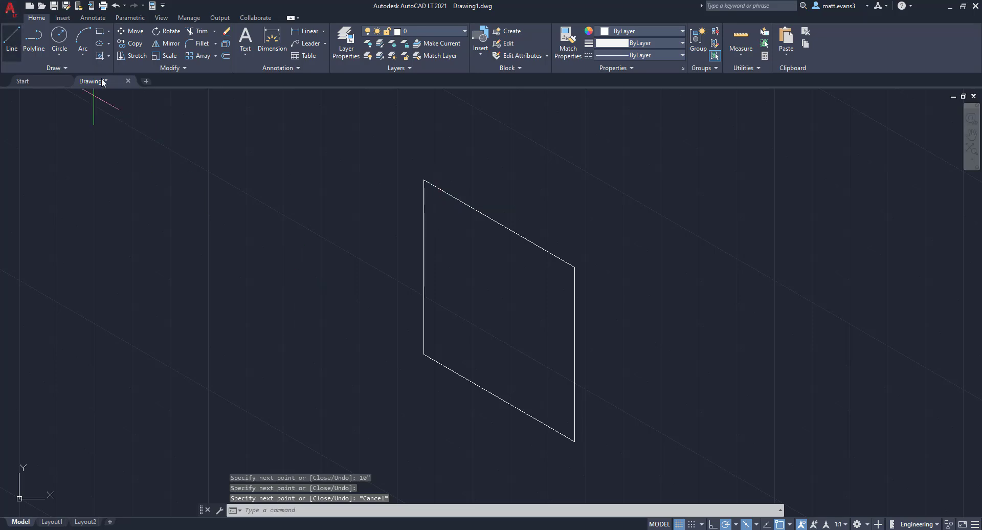
From the face's top corner, draw the 10-inch upper-left and vertical edges ending at the centre point
key(Return)
click(423, 180)
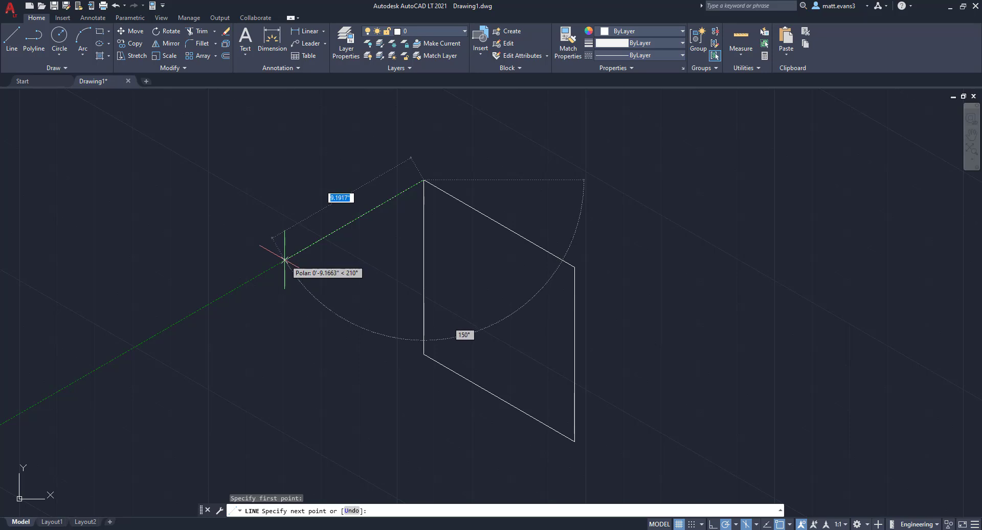
text(1)
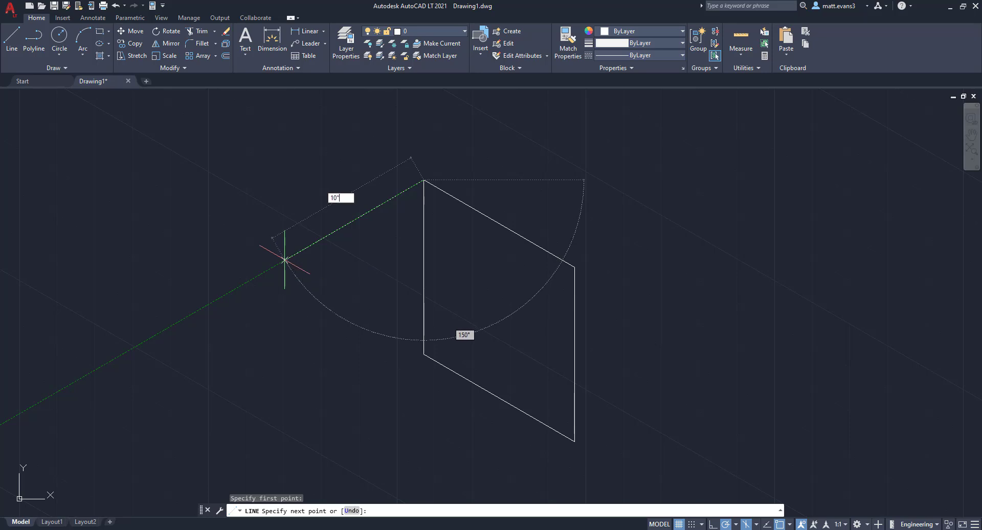
text(0)
key(Return)
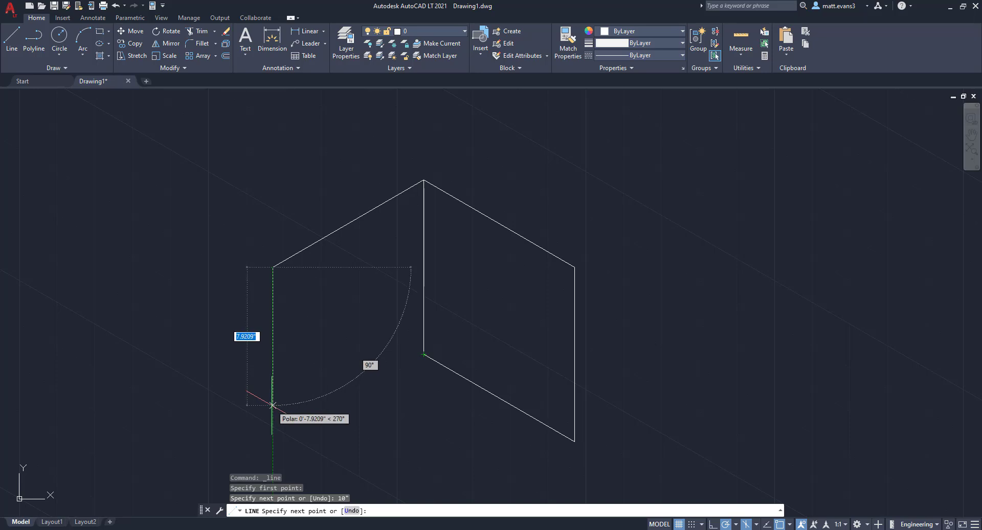
text(10)
key(Return)
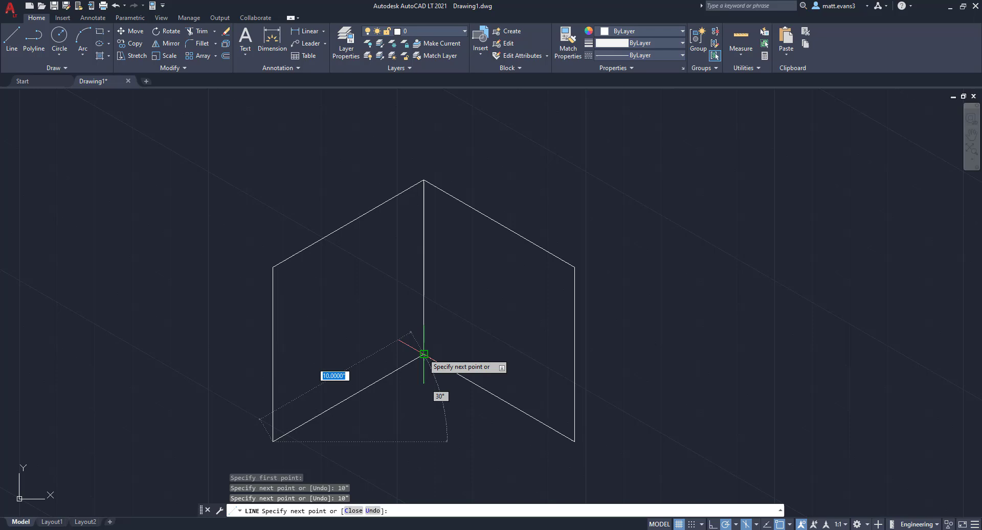
click(424, 353)
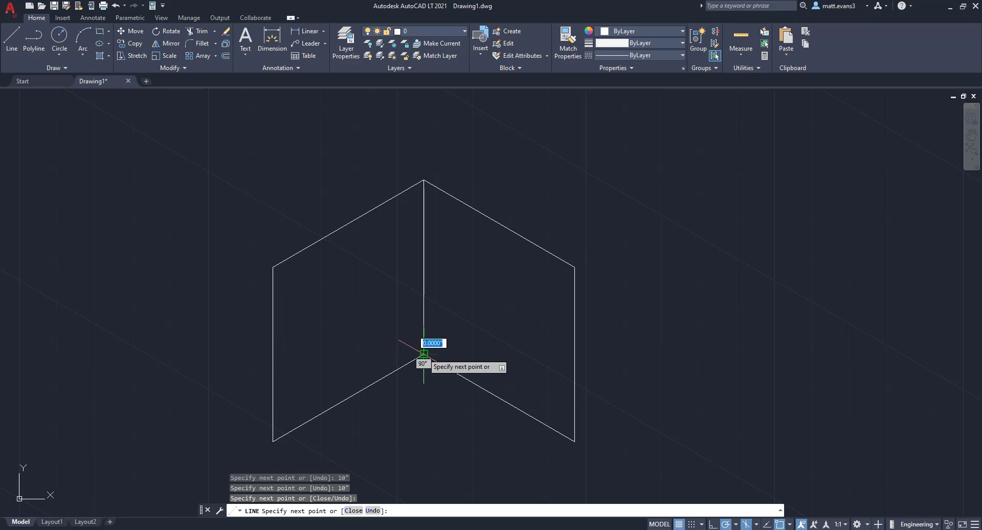
right_click(423, 353)
click(435, 373)
Draw a 10-inch line from the left face's top corner across to the right face's top corner
click(11, 39)
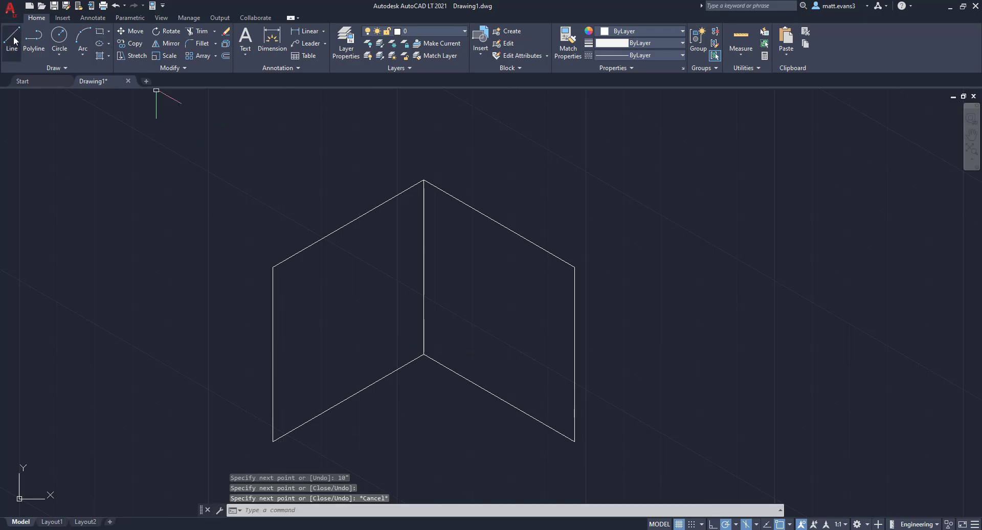
click(273, 267)
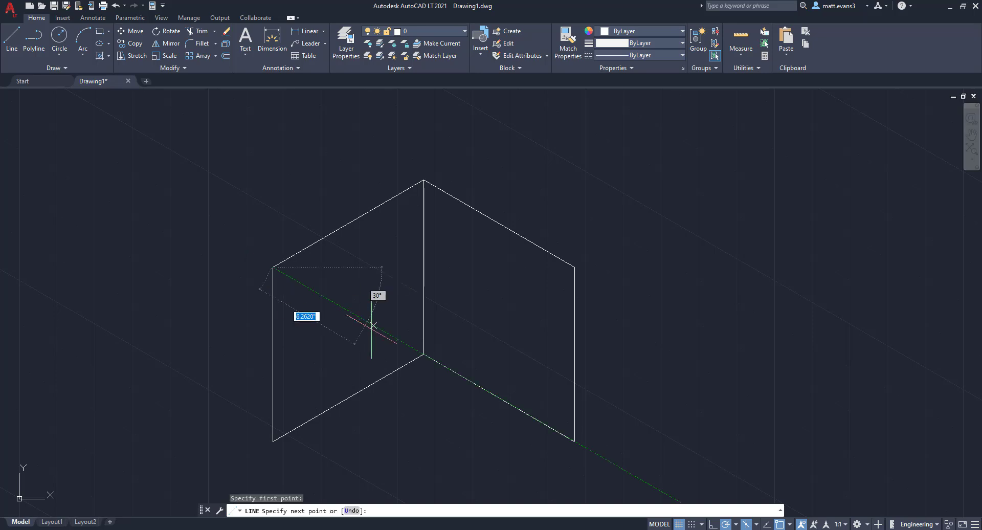
text(10)
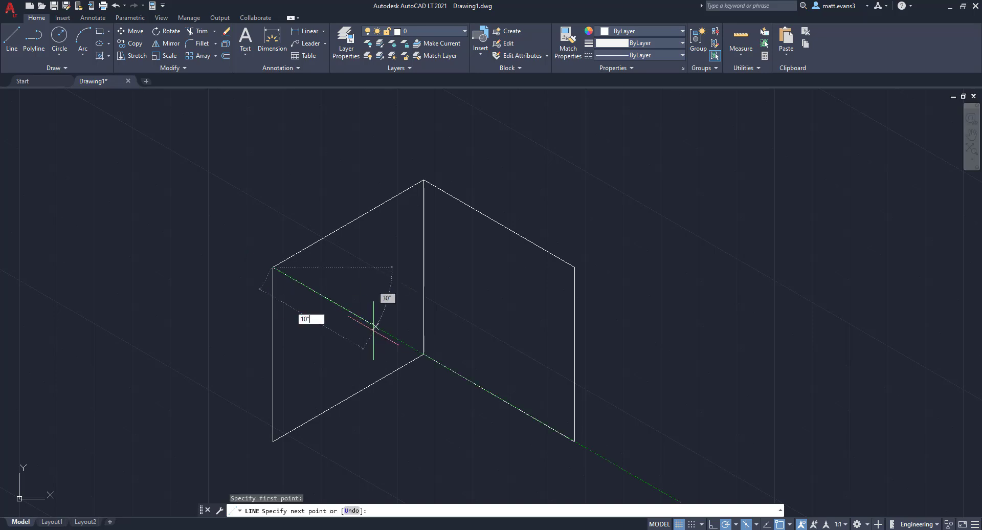
key(Return)
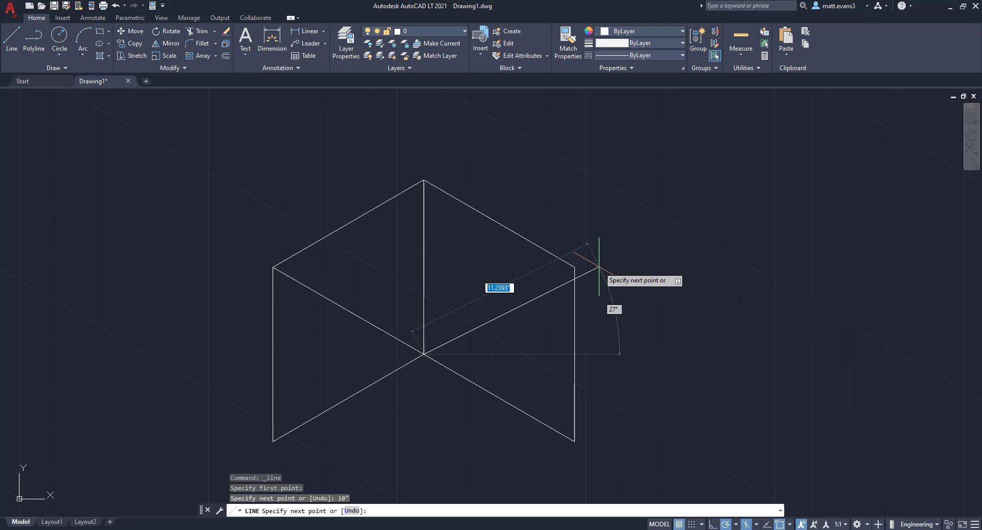
click(575, 267)
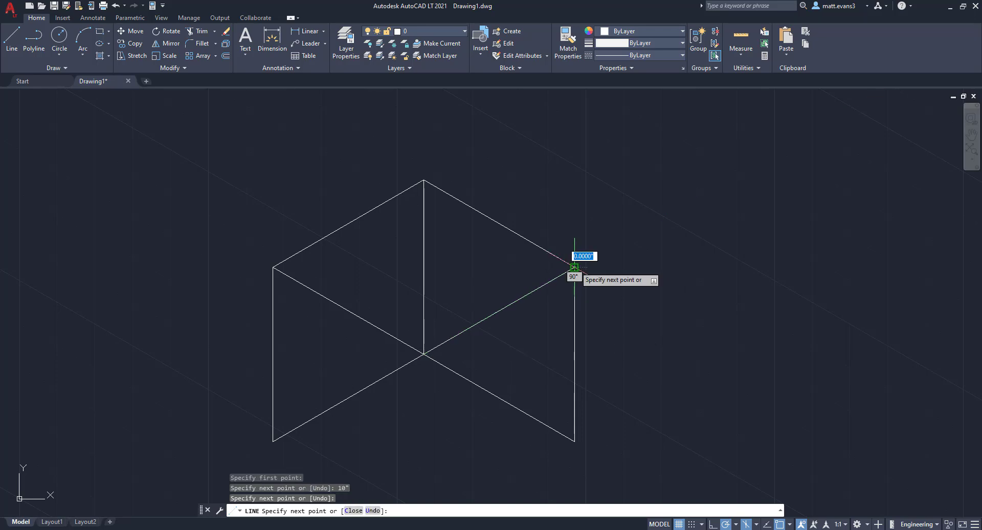
right_click(574, 267)
click(597, 283)
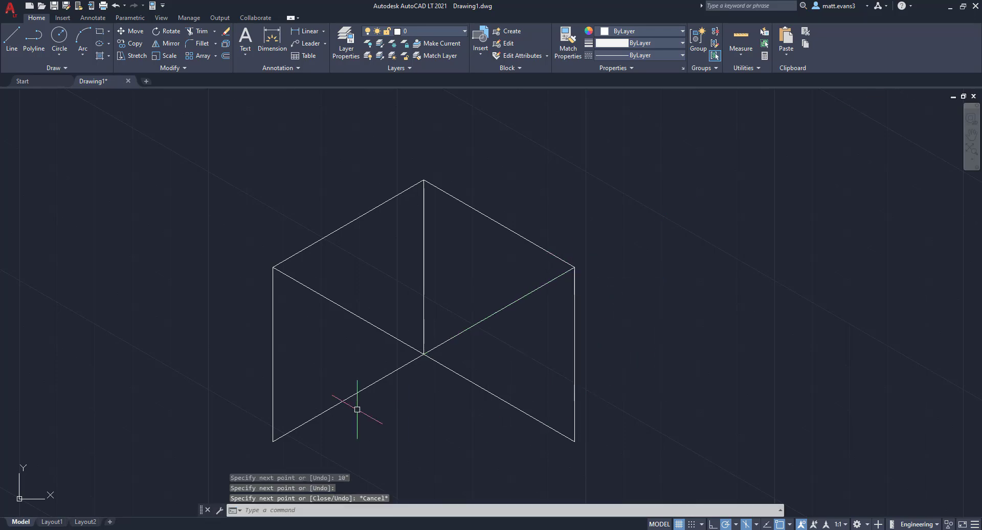
Draw a 10-inch edge from the lower-left corner to the bottom corner, then a vertical line up to the centre
click(11, 38)
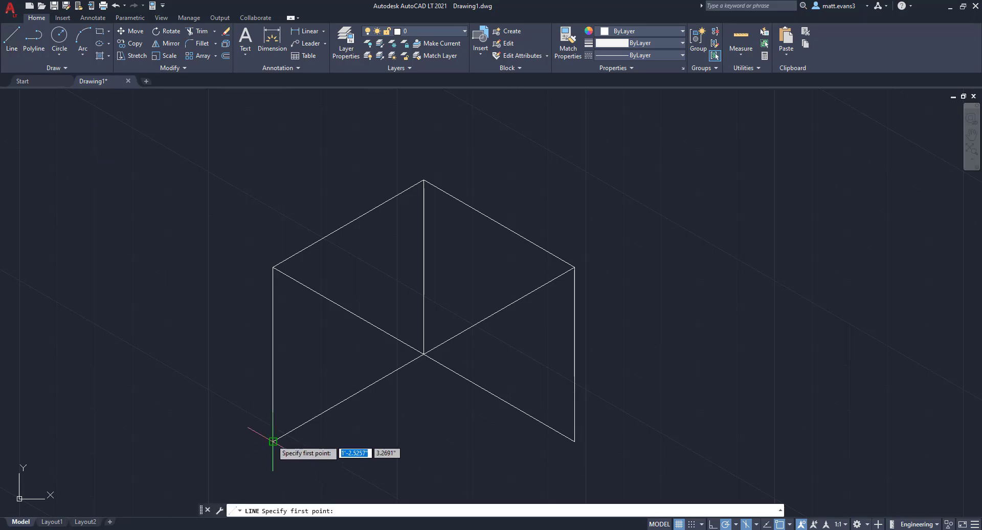
middle_drag(424, 393, 409, 271)
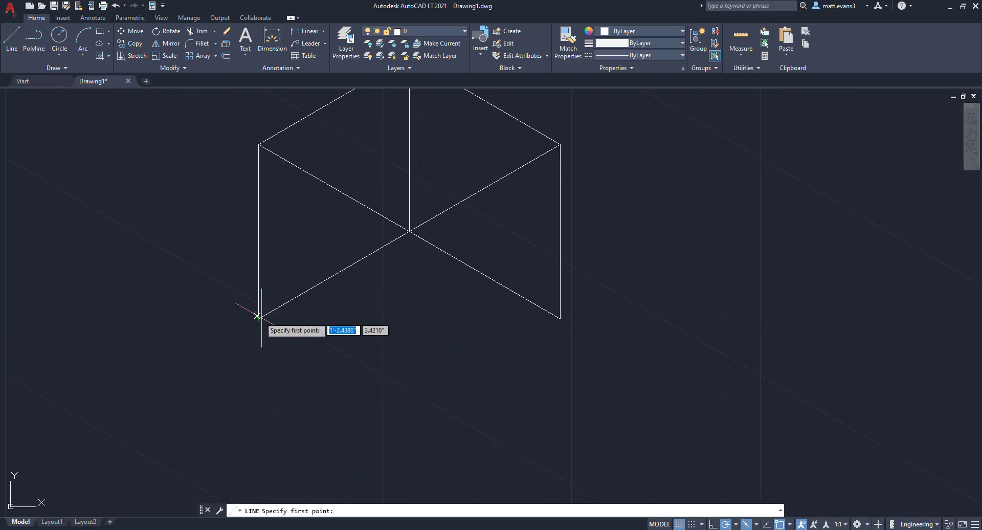
click(259, 318)
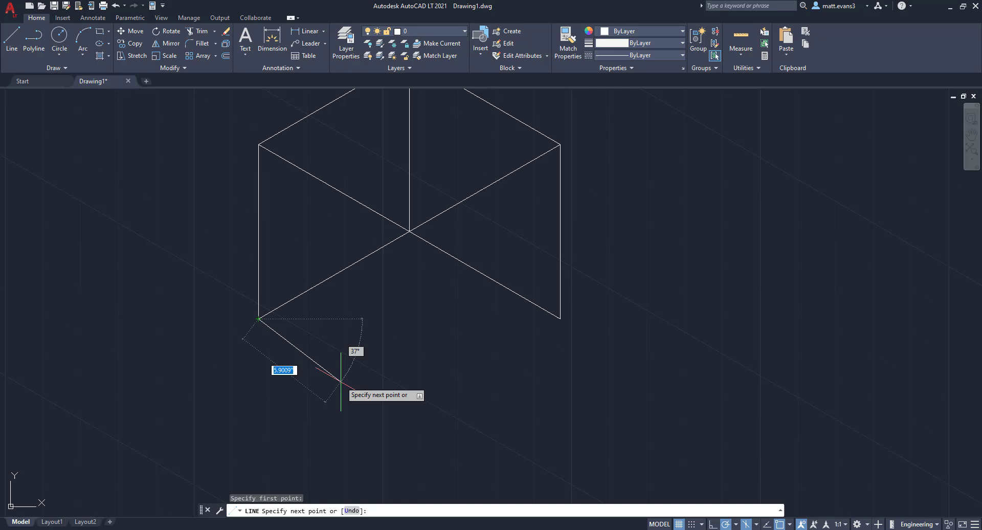
text(1)
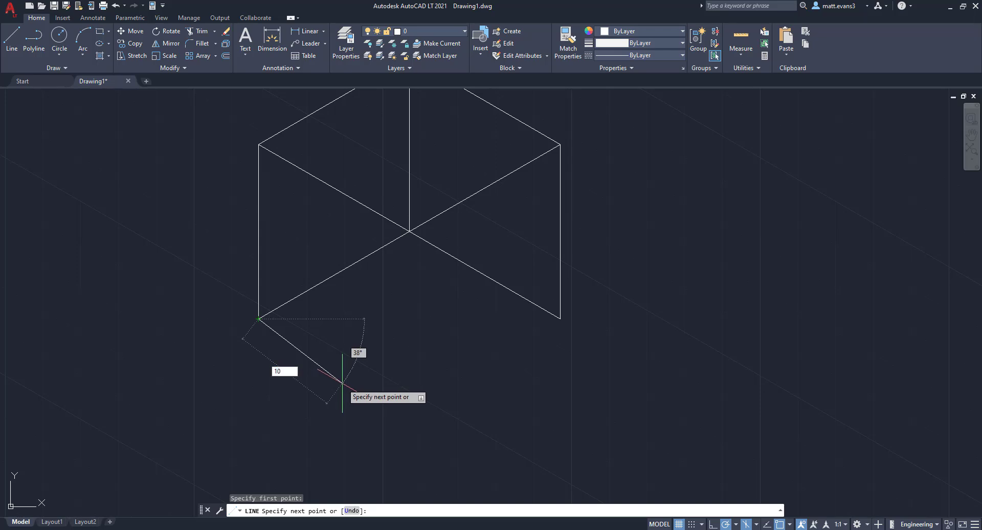
text(0)
right_click(377, 407)
click(393, 422)
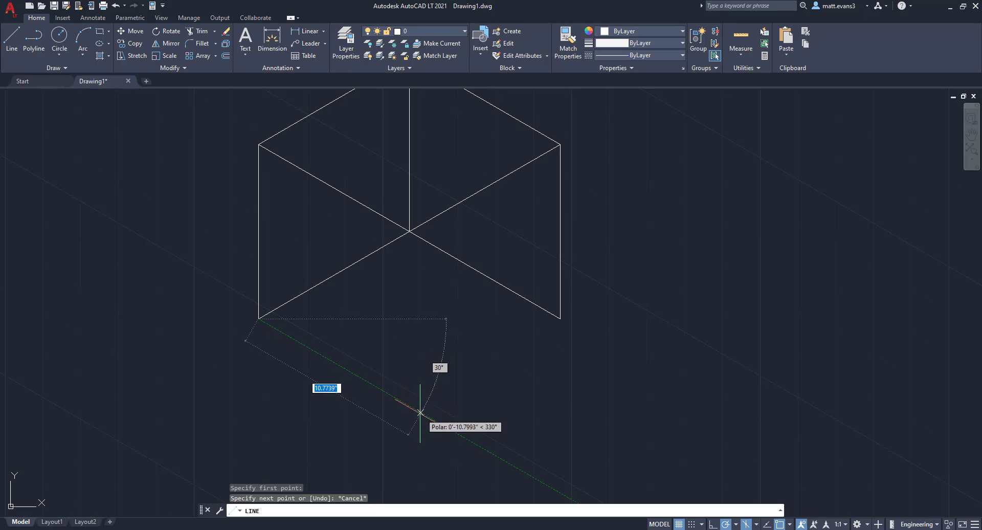
text(10)
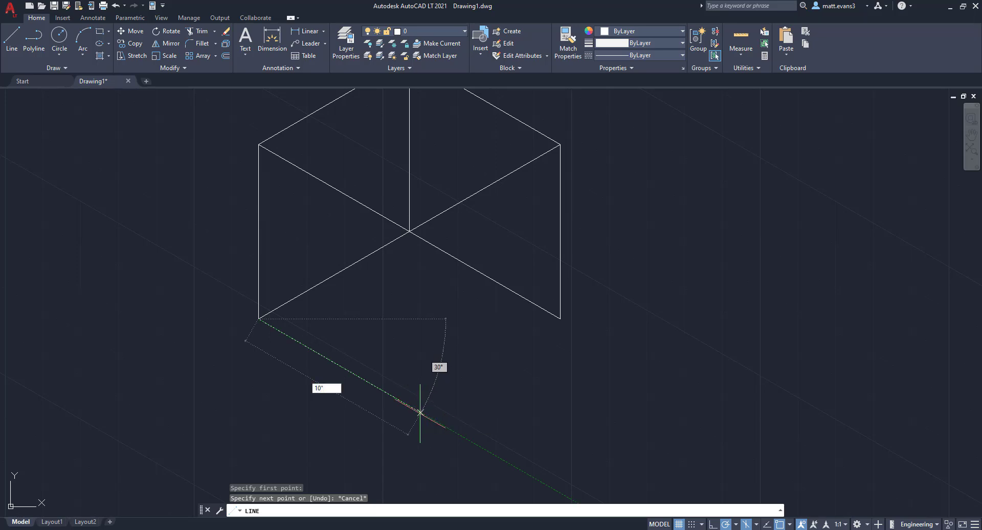
key(Return)
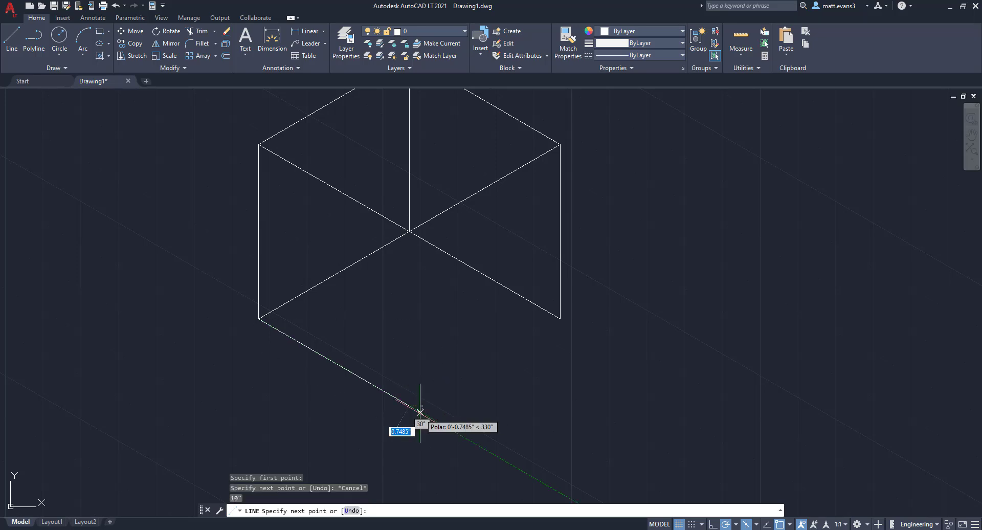
click(409, 231)
right_click(410, 231)
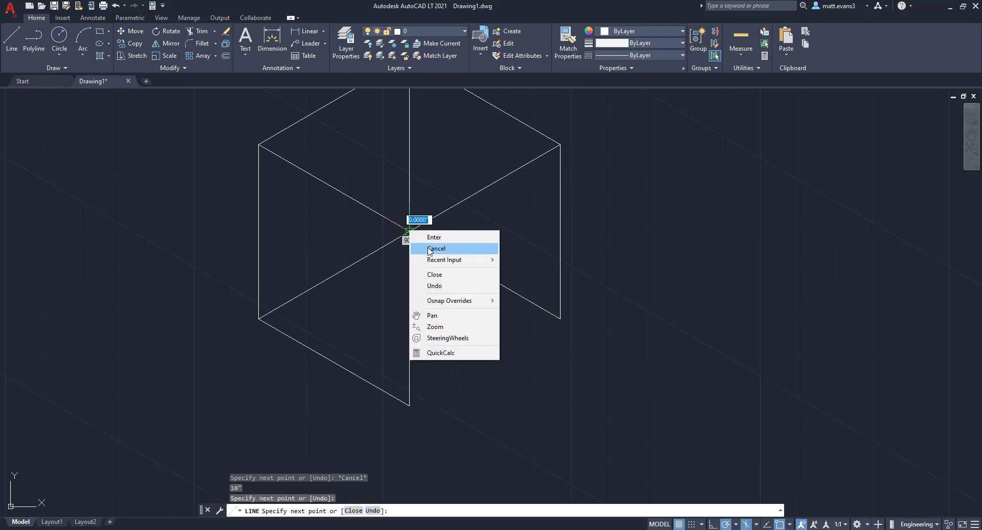
click(435, 248)
Draw the closing edge from the bottom corner to the right face's lower corner
click(12, 47)
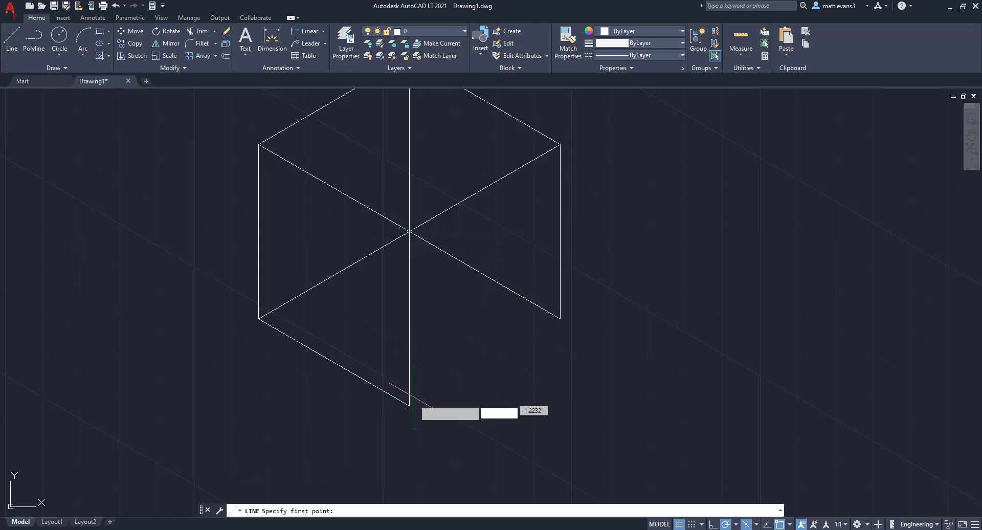
click(409, 405)
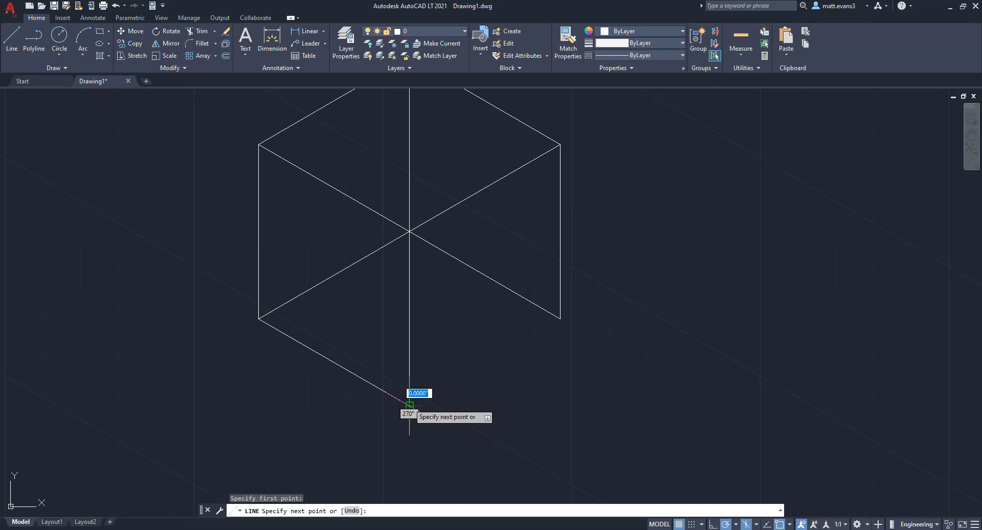
click(561, 319)
right_click(558, 317)
click(583, 334)
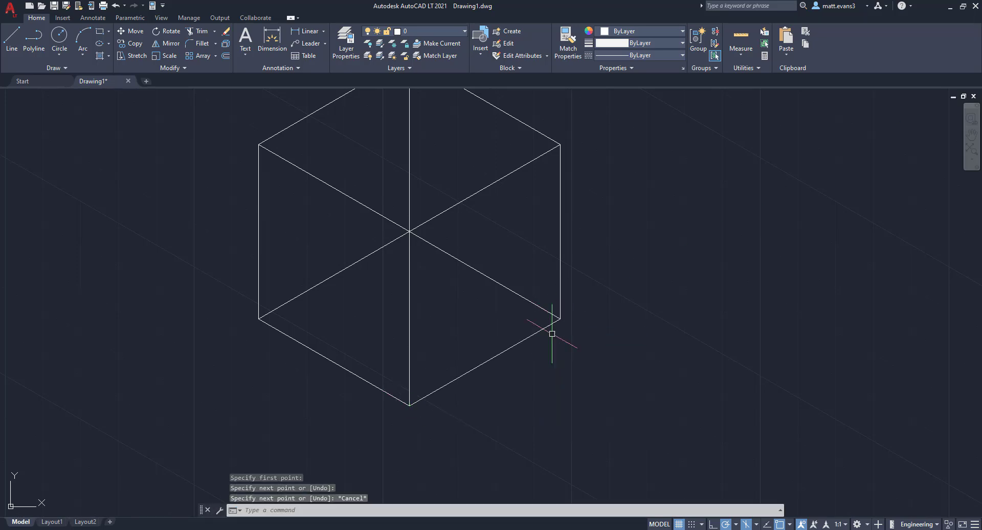
Trim away the upper half of the vertical centre line and the two lower inner diagonals
middle_drag(574, 379, 584, 431)
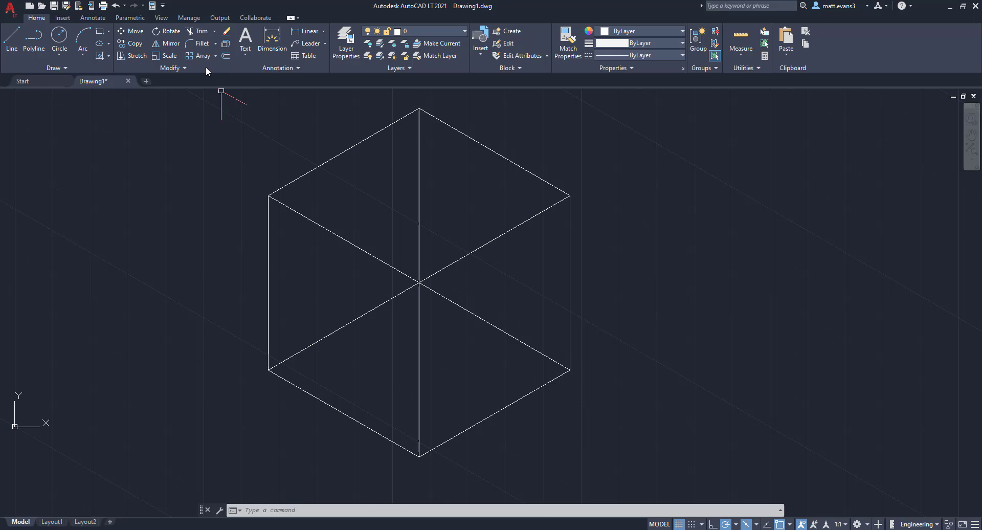
click(197, 32)
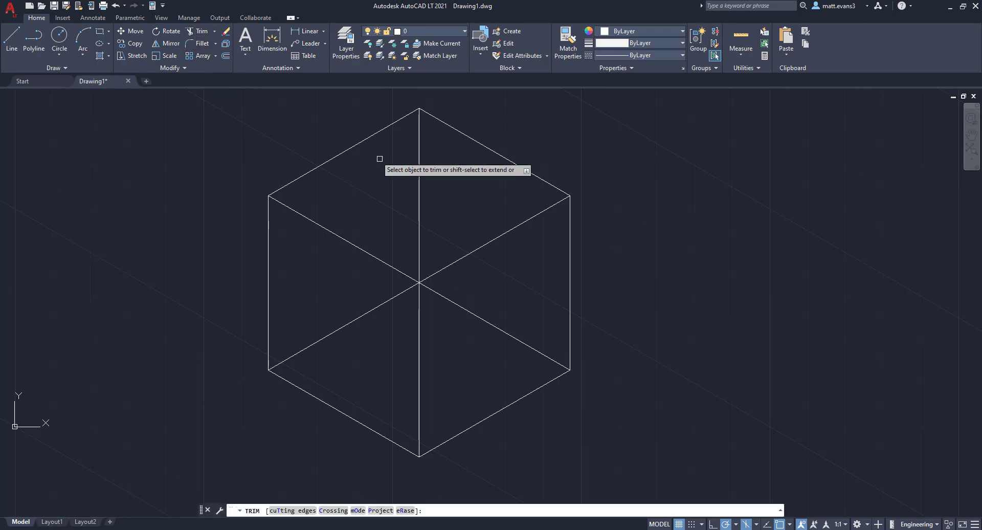
click(418, 160)
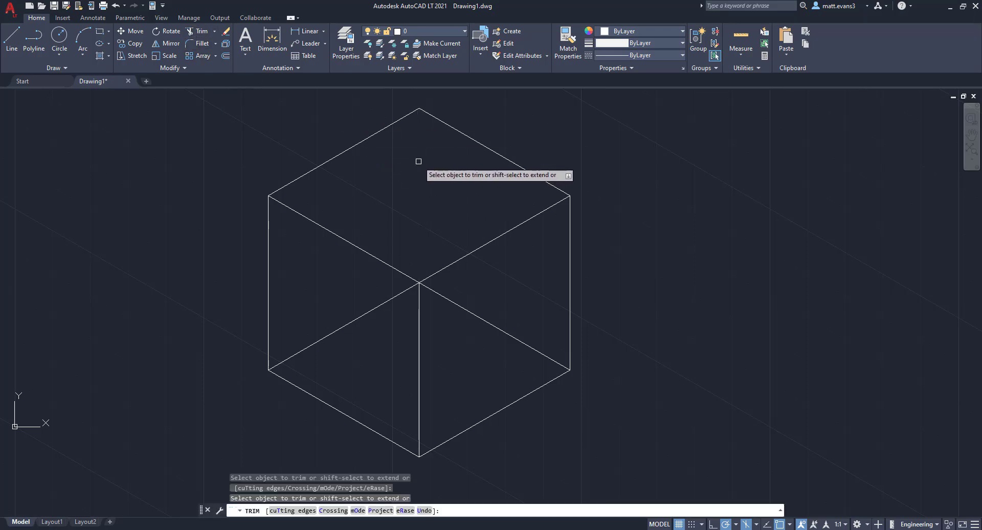
click(361, 313)
click(494, 328)
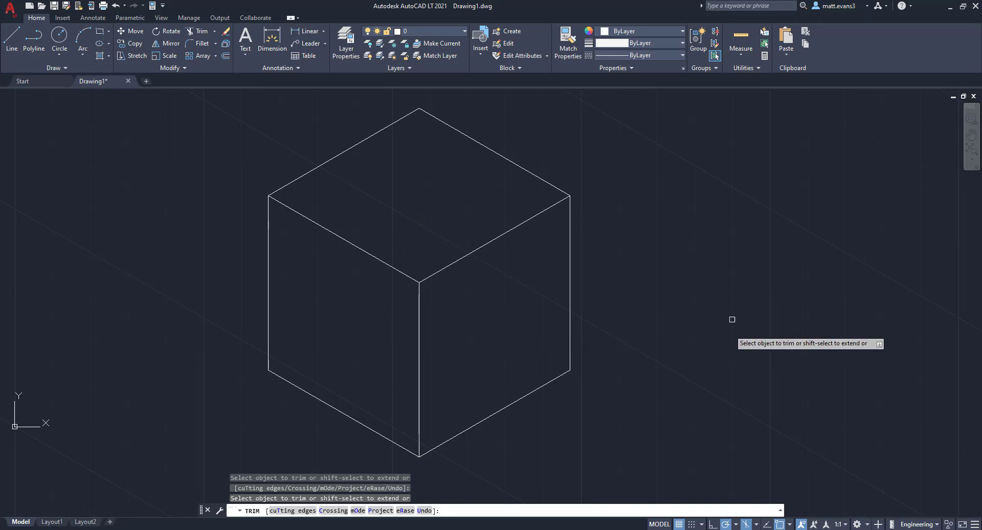
right_click(722, 233)
click(739, 256)
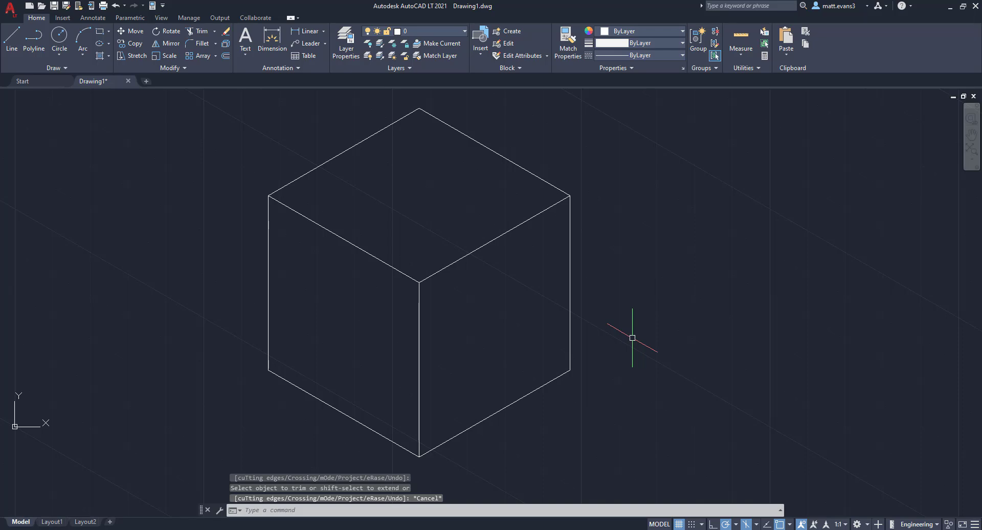
Turn isometric drafting off, returning to orthographic, and recentre the cube in view
scroll(633, 338, down, 2)
middle_drag(643, 356, 643, 276)
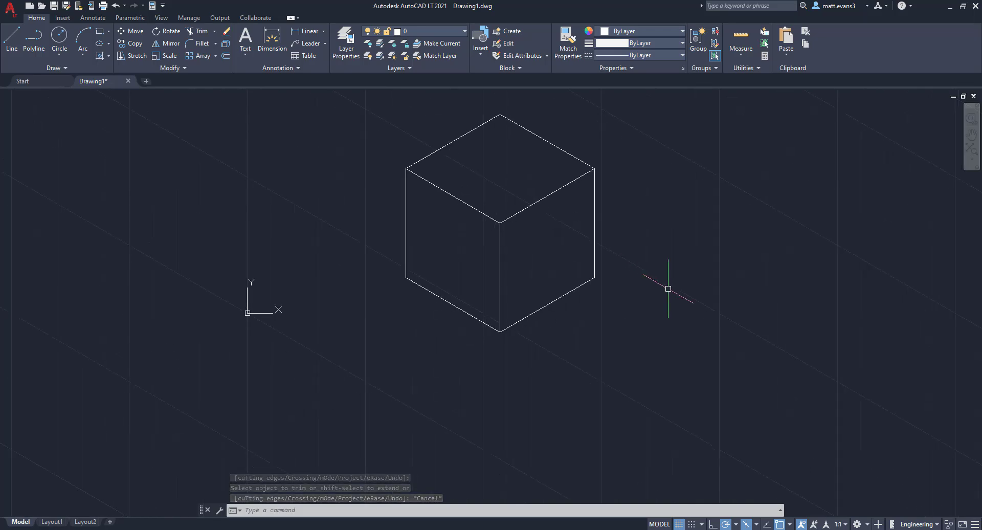
click(746, 524)
middle_drag(683, 338, 659, 436)
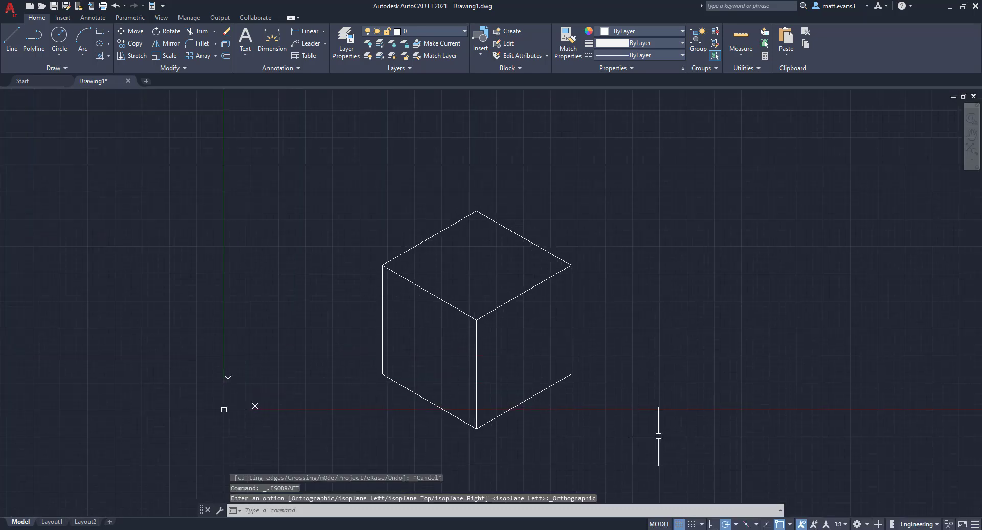